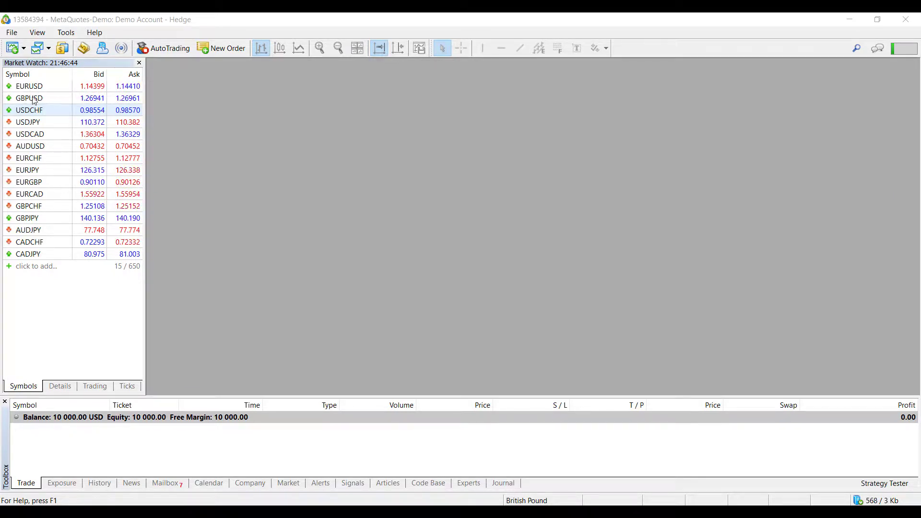
# - Dismiss the EURUSD Market Watch menu and maximize the EURUSD,H1 chart window
pyautogui.rightClick(33, 87)
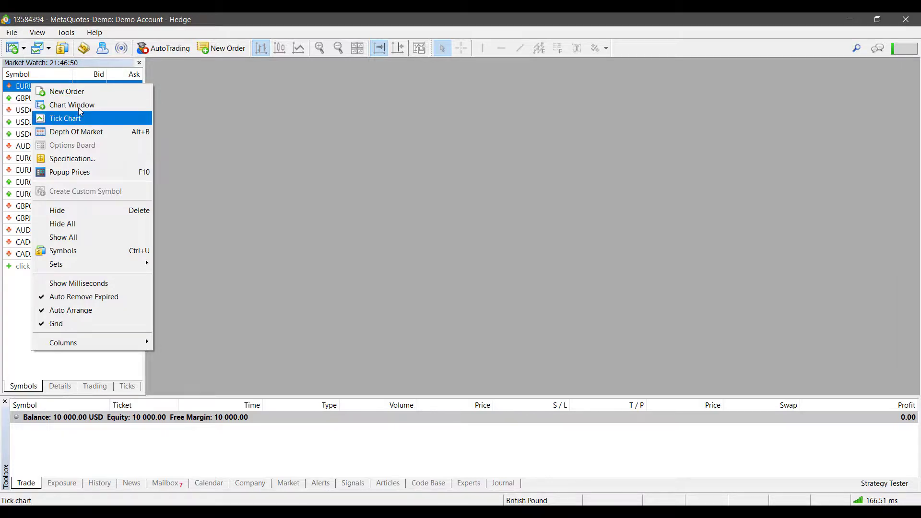
pyautogui.press('Escape')
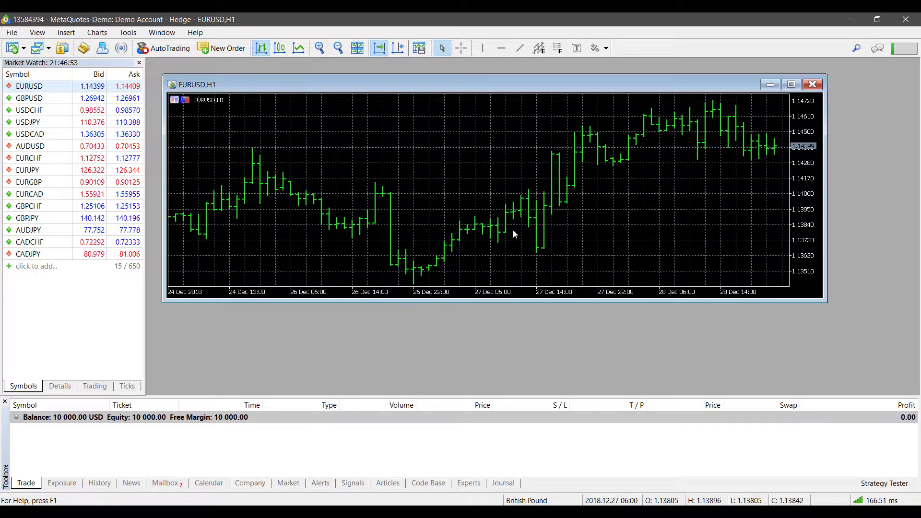
pyautogui.click(790, 84)
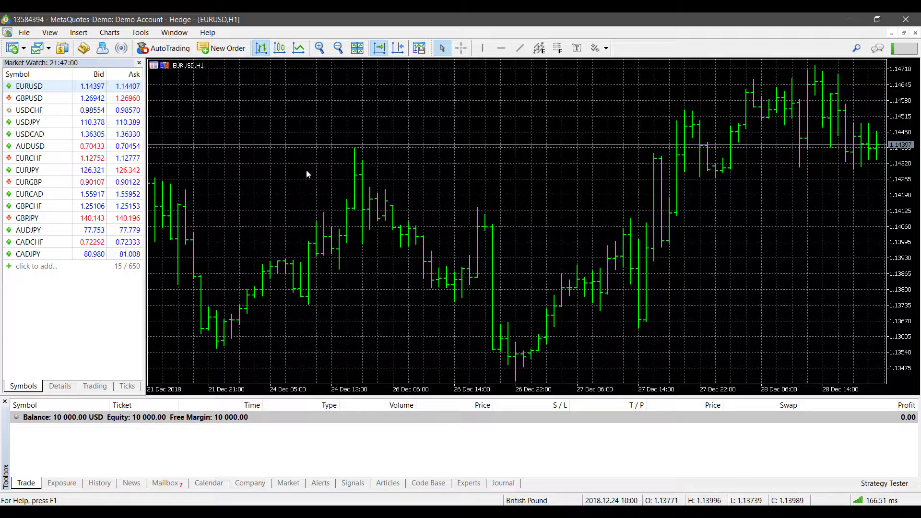
# - Open the EURUSD,H1 chart properties on the Common tab
pyautogui.rightClick(326, 114)
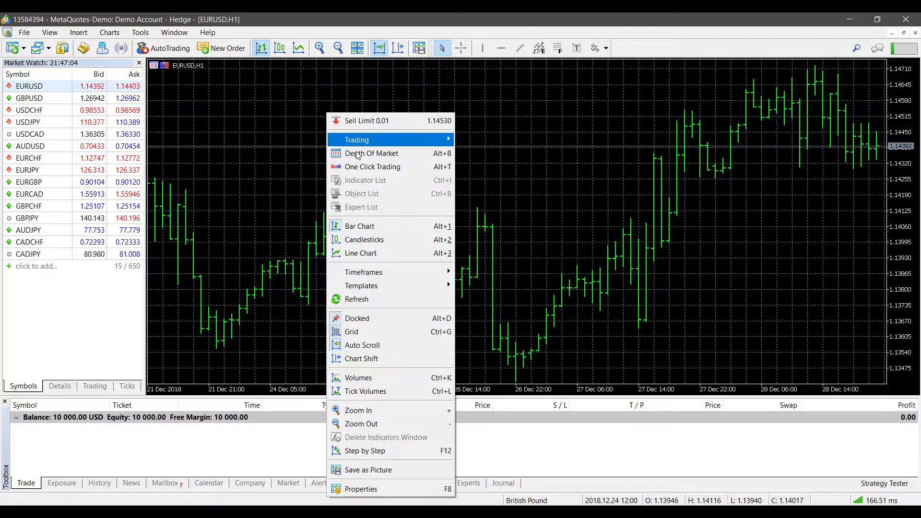
pyautogui.click(416, 490)
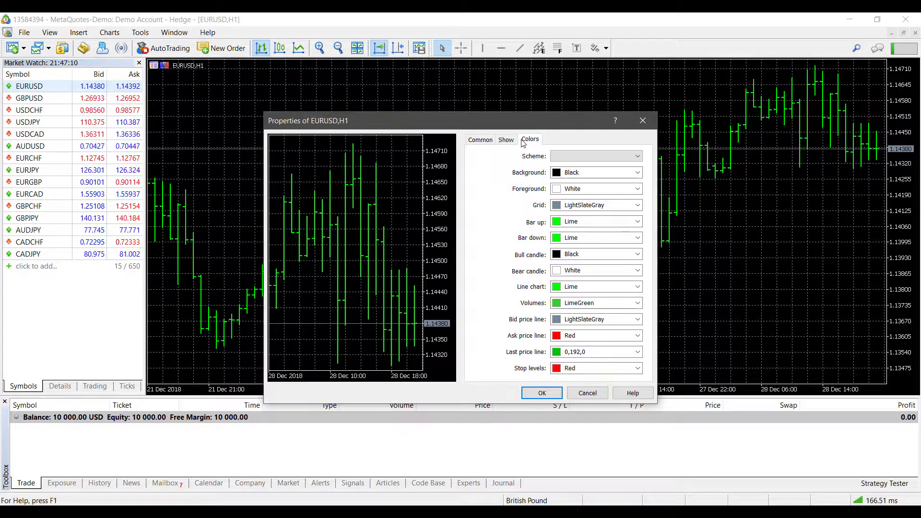
pyautogui.click(475, 140)
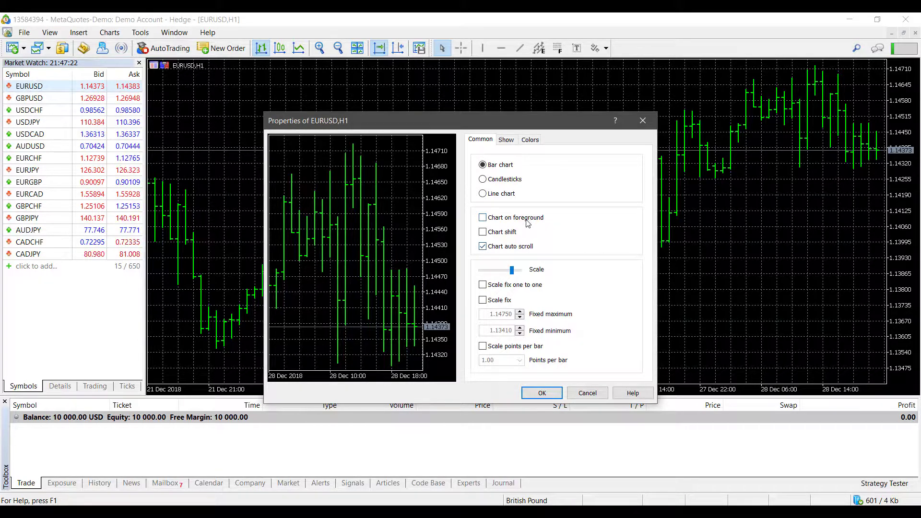
# - Leave Chart on foreground off and set the chart type to Candlesticks after trying Line chart
pyautogui.click(496, 220)
pyautogui.click(495, 220)
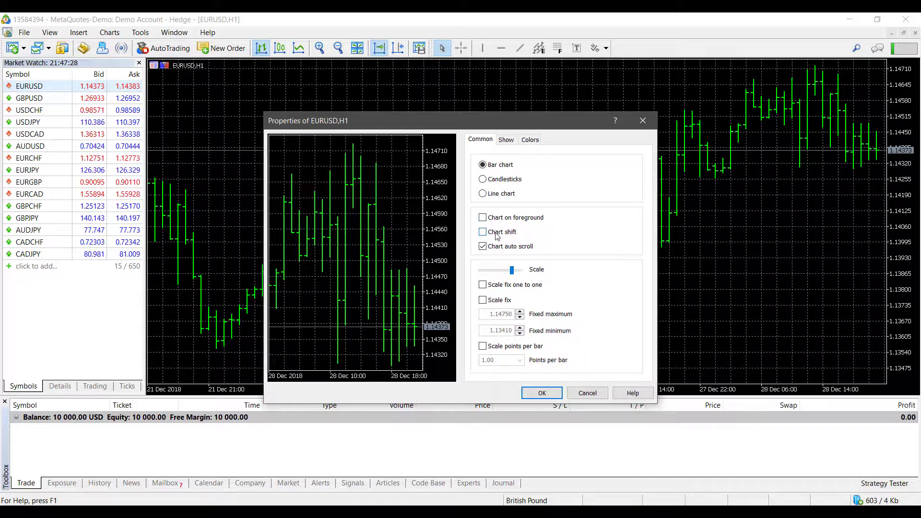
pyautogui.click(483, 180)
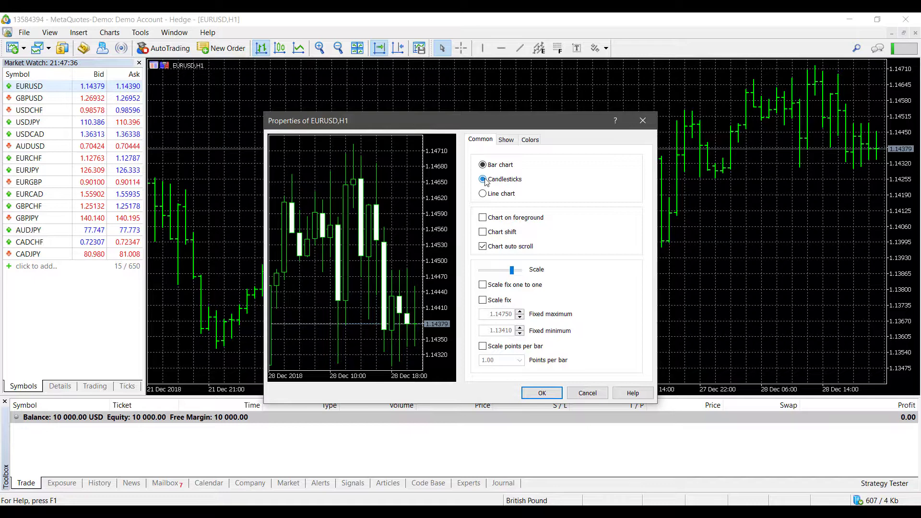
pyautogui.click(483, 194)
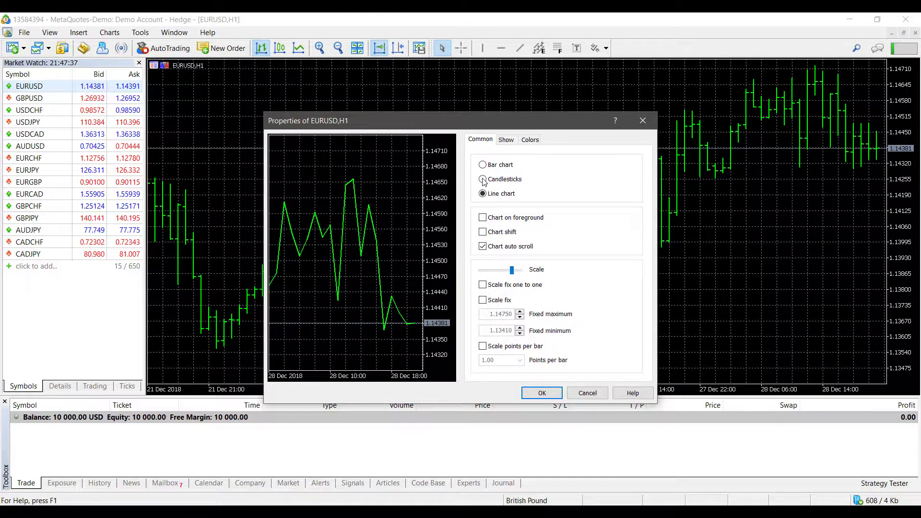
pyautogui.click(482, 180)
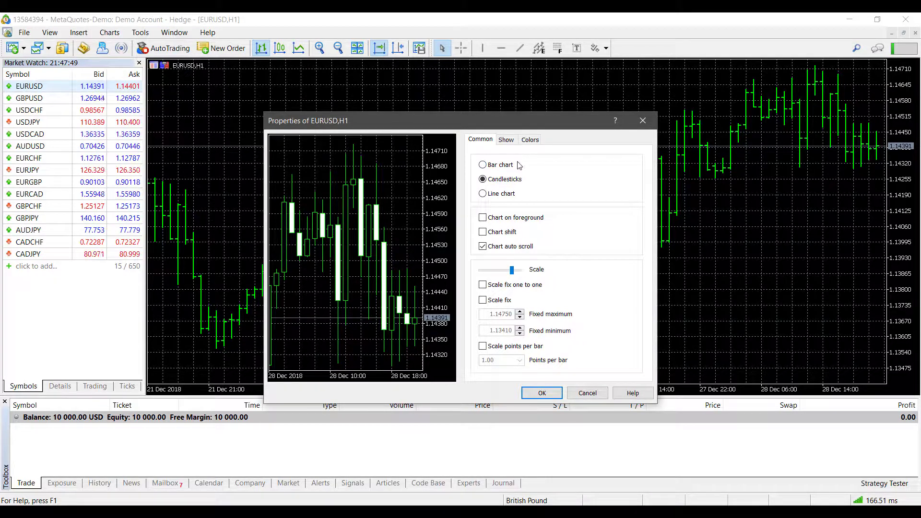
# - Apply the Black on White colour scheme from the Colors tab and confirm with OK
pyautogui.click(530, 140)
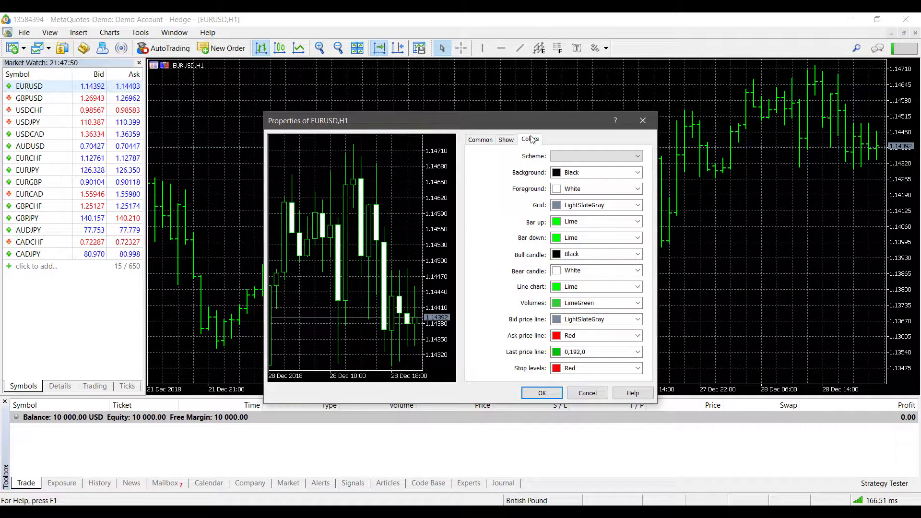
pyautogui.click(582, 157)
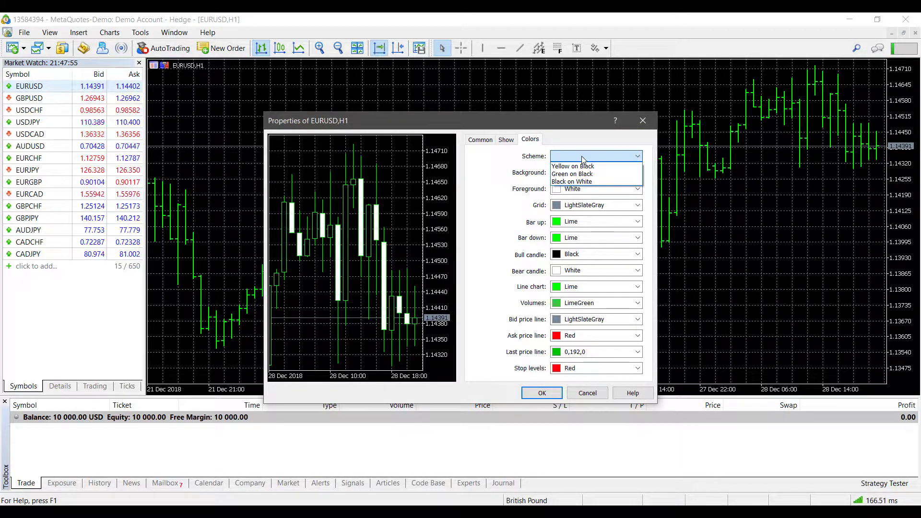
pyautogui.click(515, 171)
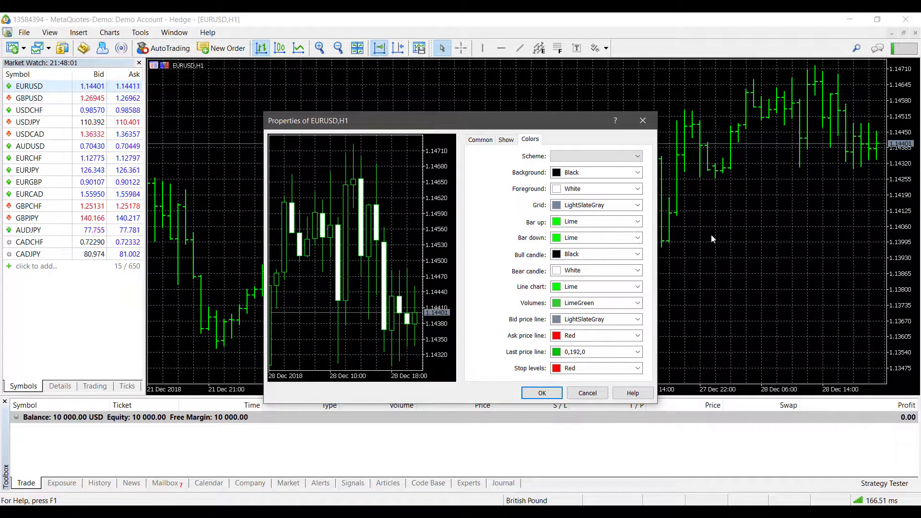
pyautogui.click(598, 157)
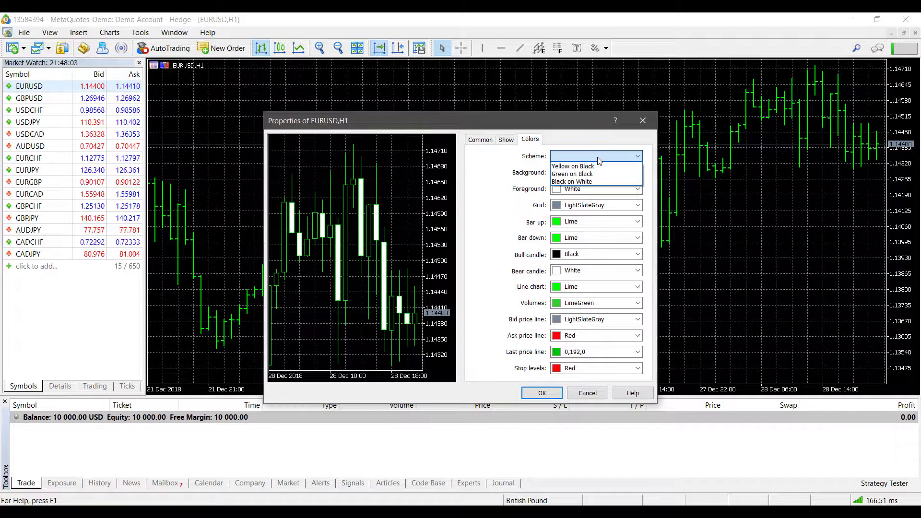
pyautogui.click(583, 182)
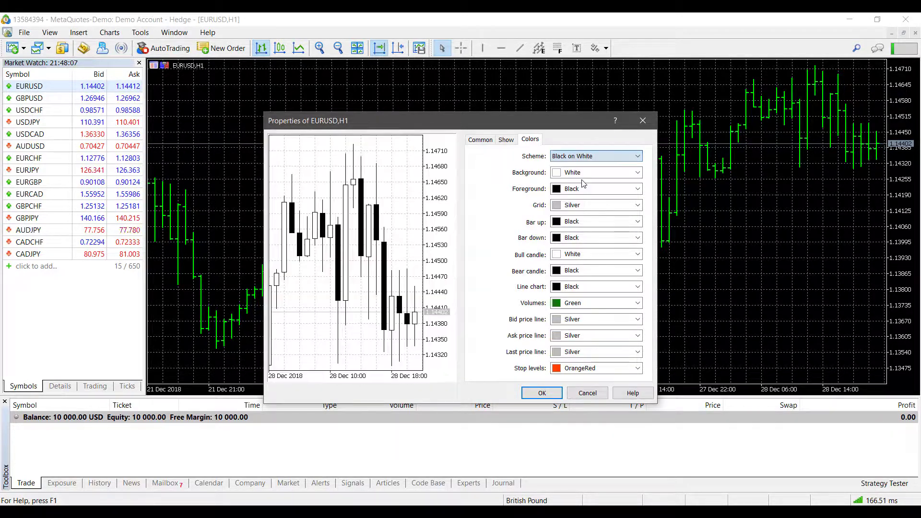
pyautogui.click(552, 392)
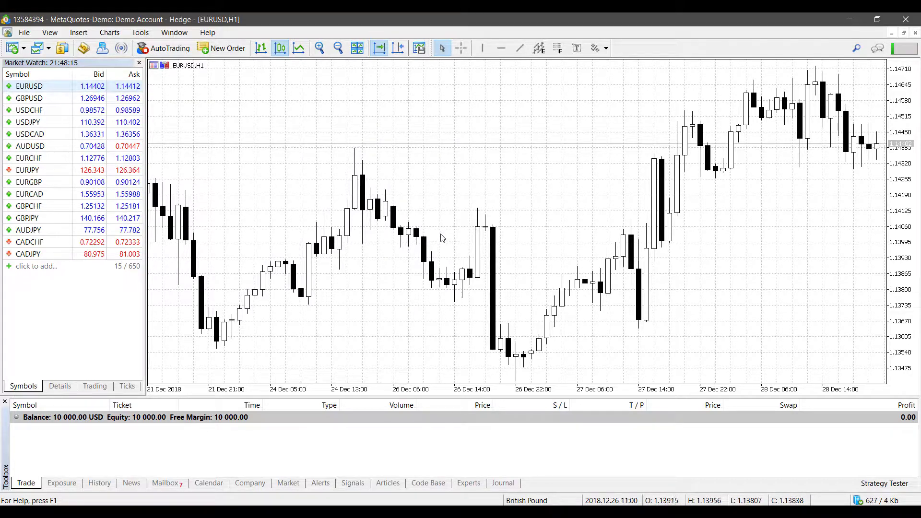
# - Reopen the chart properties and apply the Green on Black colour scheme
pyautogui.rightClick(398, 97)
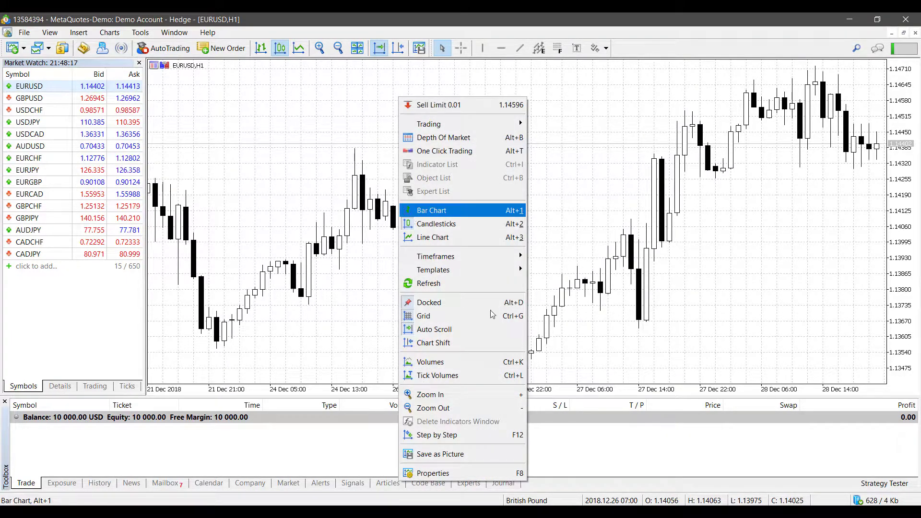
pyautogui.click(479, 473)
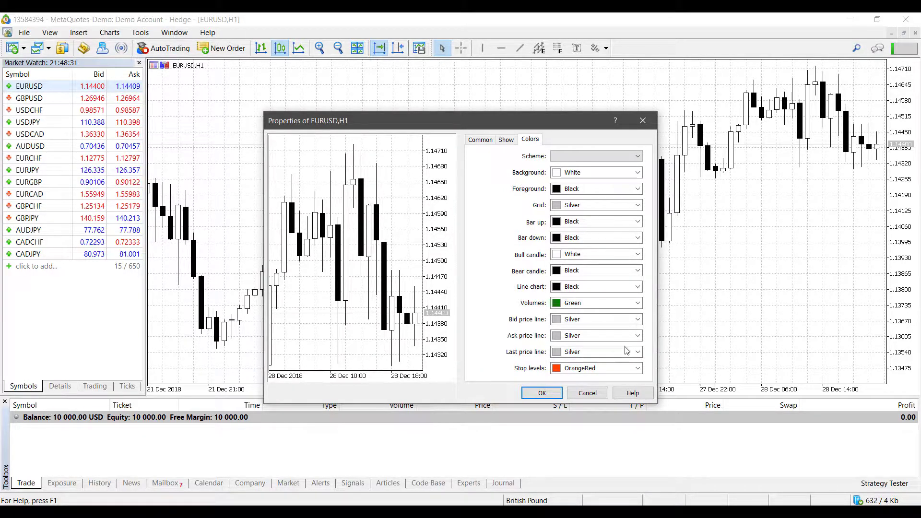
pyautogui.click(581, 154)
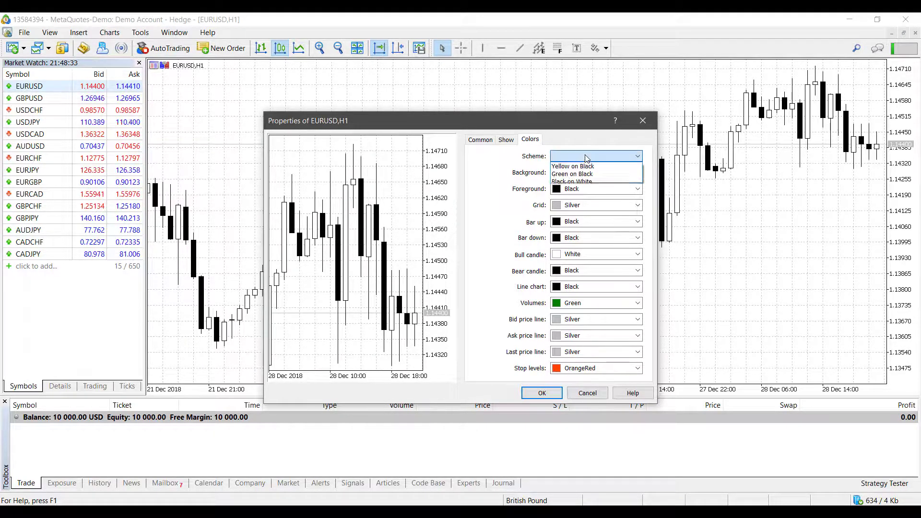
pyautogui.click(579, 173)
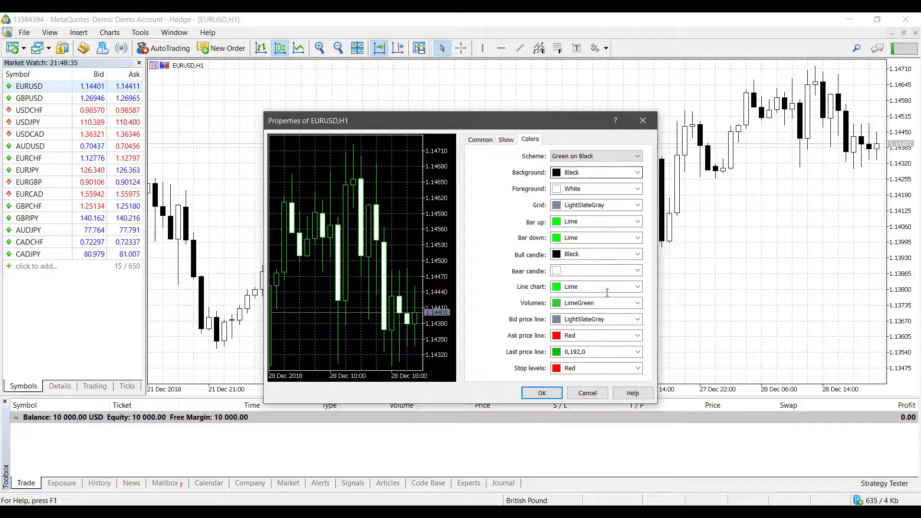
pyautogui.click(540, 393)
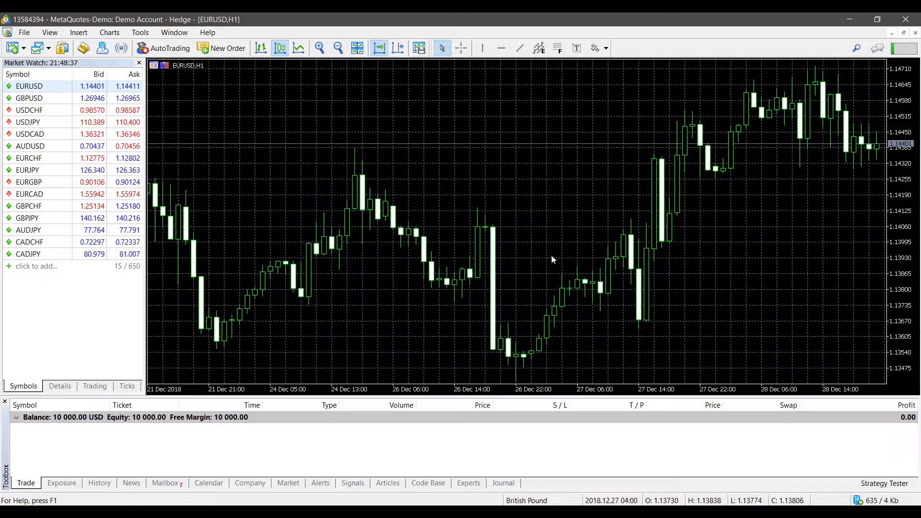
# - Set chart colours to LawnGreen background, Black foreground and MidnightBlue grid, then apply
pyautogui.rightClick(421, 121)
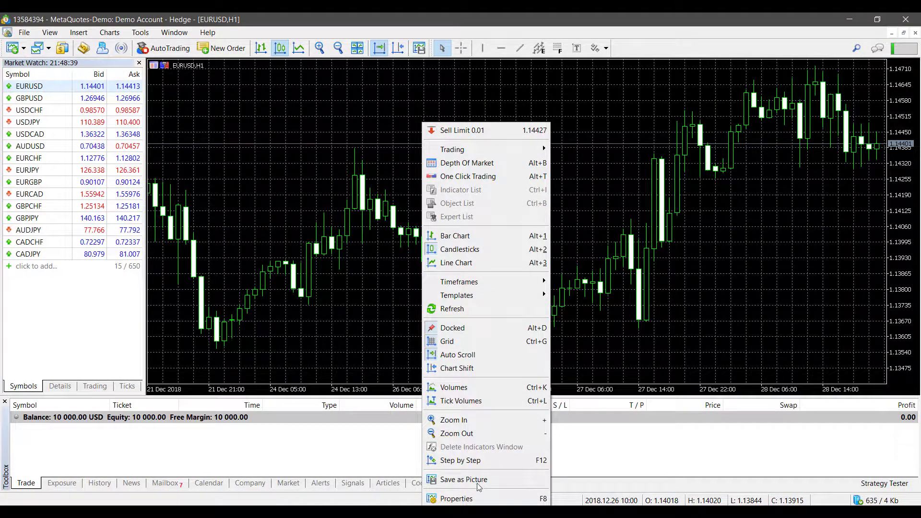
pyautogui.click(458, 498)
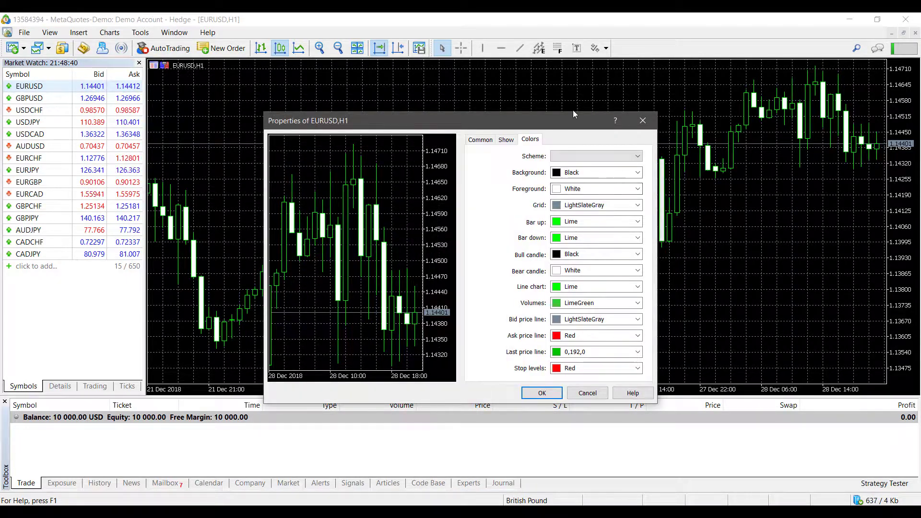
pyautogui.click(638, 177)
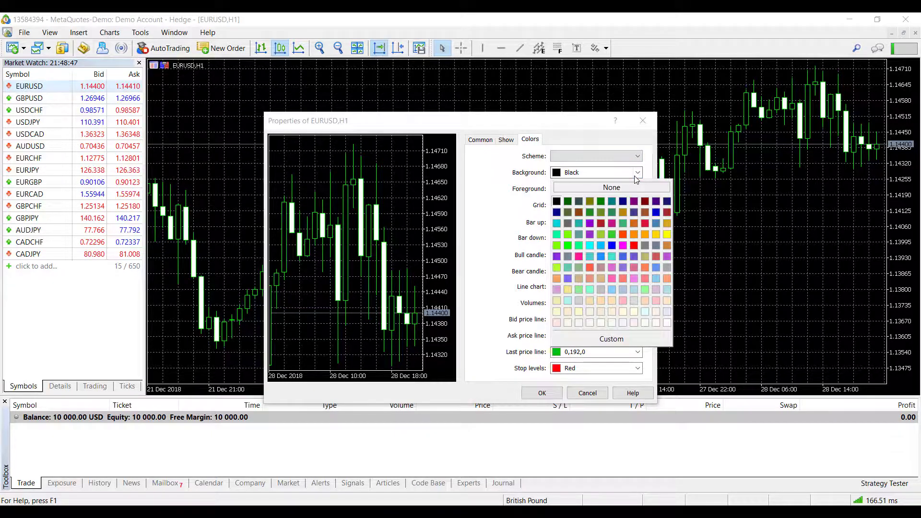
pyautogui.click(567, 234)
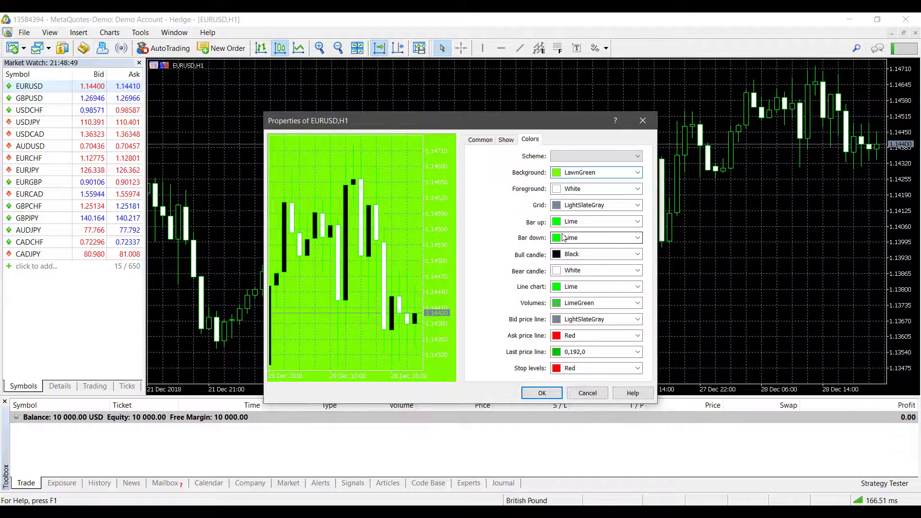
pyautogui.click(636, 189)
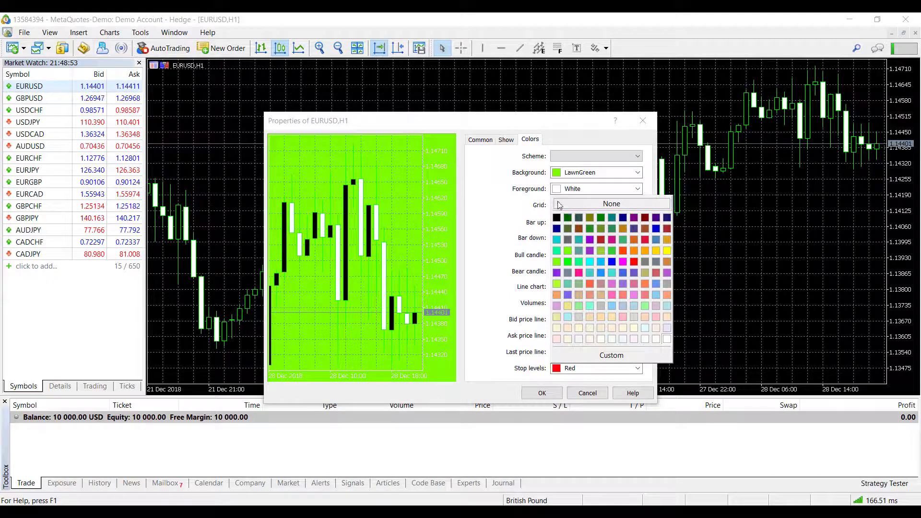
pyautogui.click(556, 217)
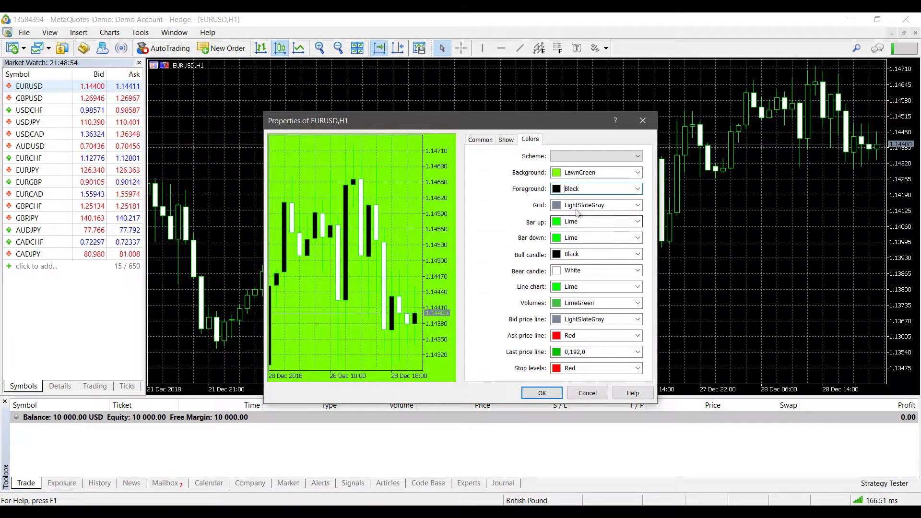
pyautogui.click(637, 205)
pyautogui.click(666, 234)
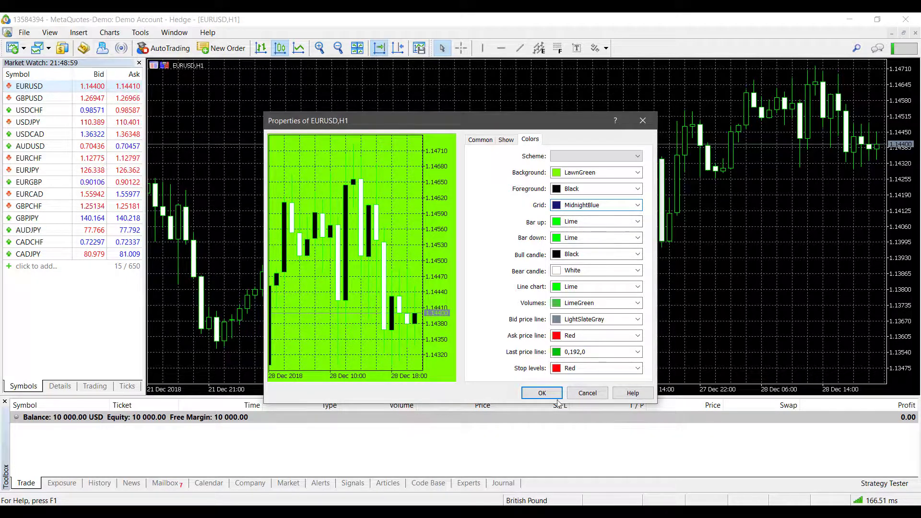
pyautogui.click(542, 393)
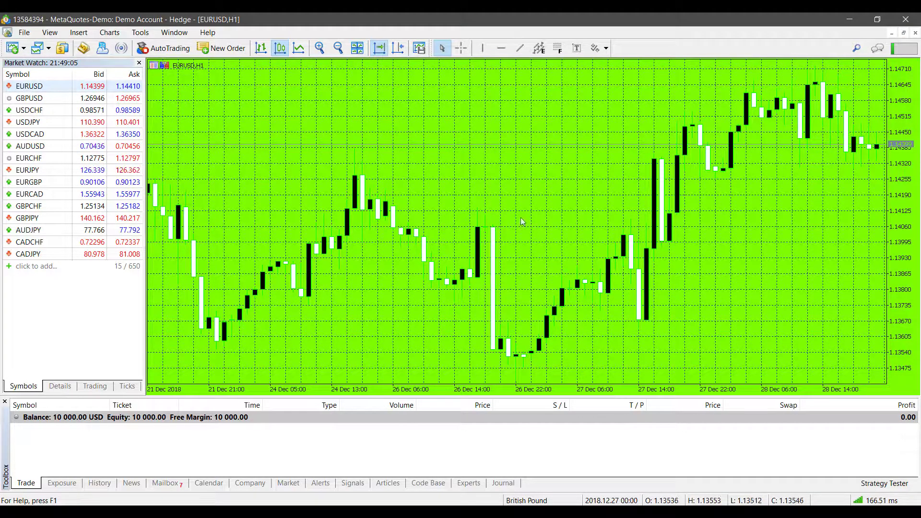
# - Reopen the chart properties and choose a custom White background colour
pyautogui.rightClick(402, 150)
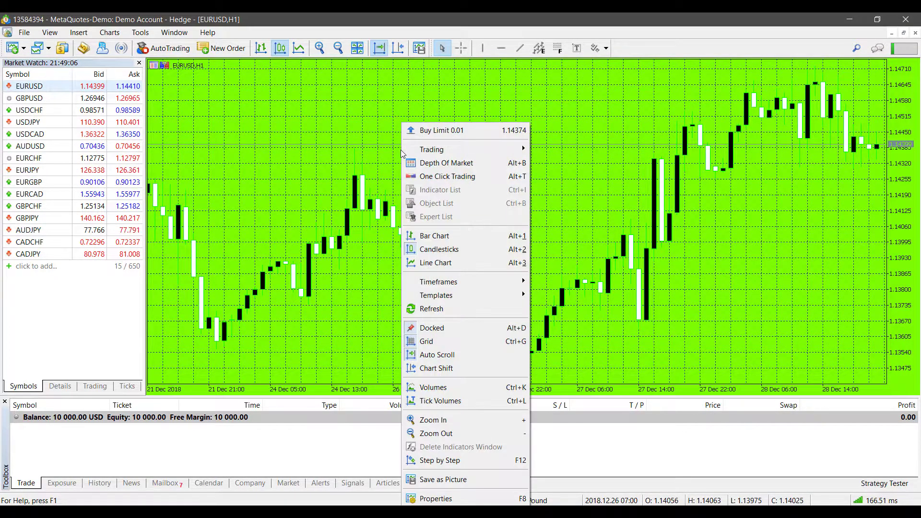
pyautogui.click(481, 498)
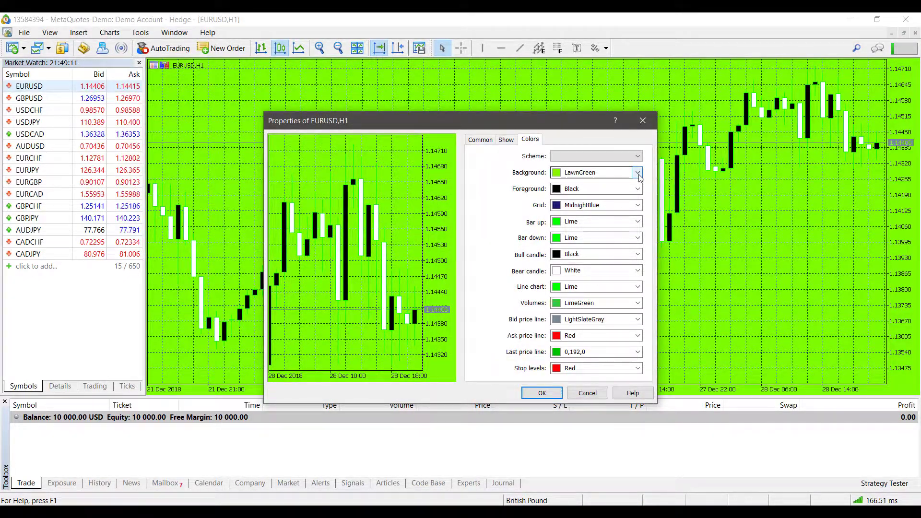
pyautogui.click(638, 173)
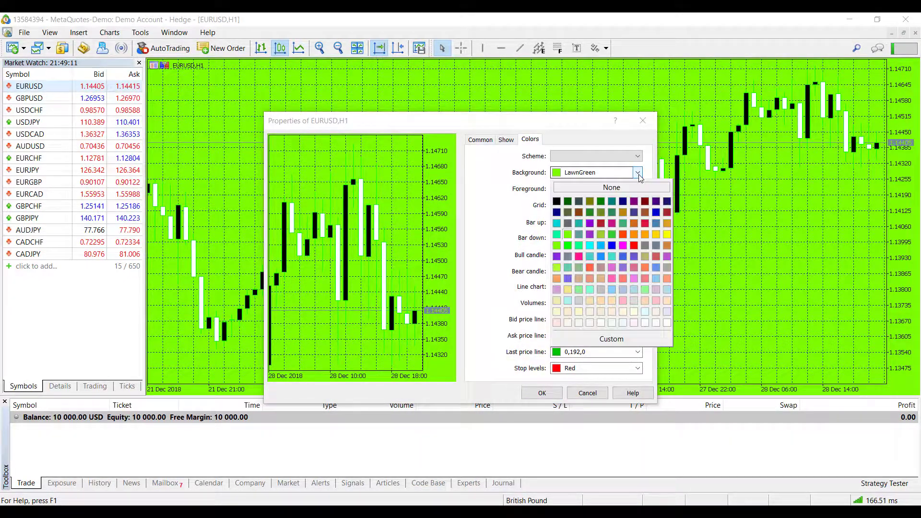
pyautogui.click(619, 339)
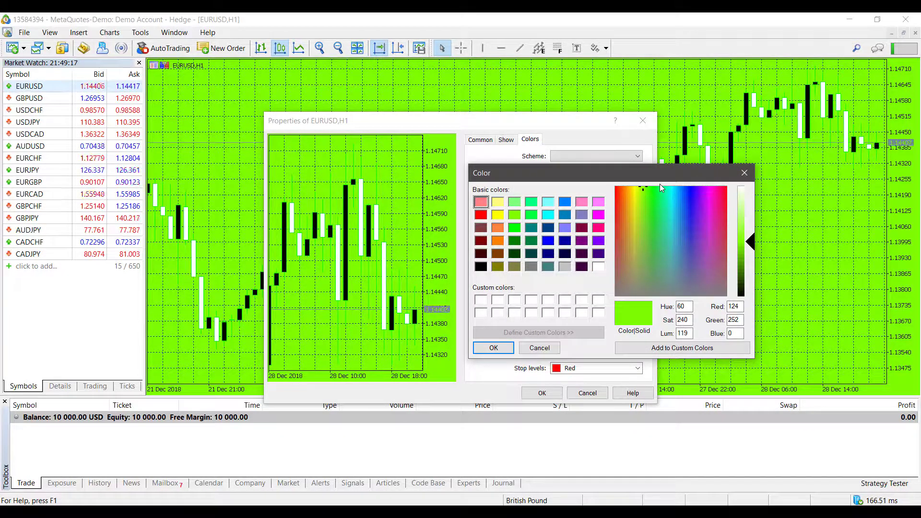
pyautogui.click(649, 198)
pyautogui.moveTo(652, 206); pyautogui.dragTo(750, 203)
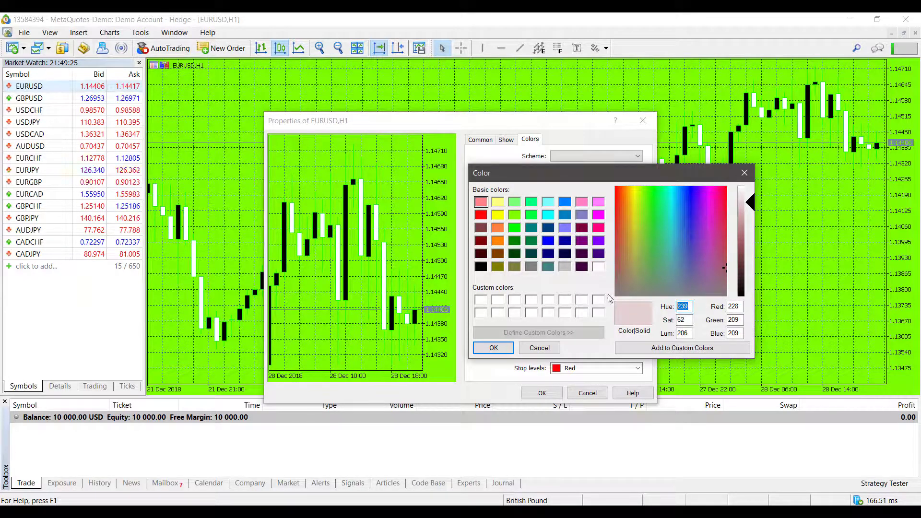
pyautogui.press('Home')
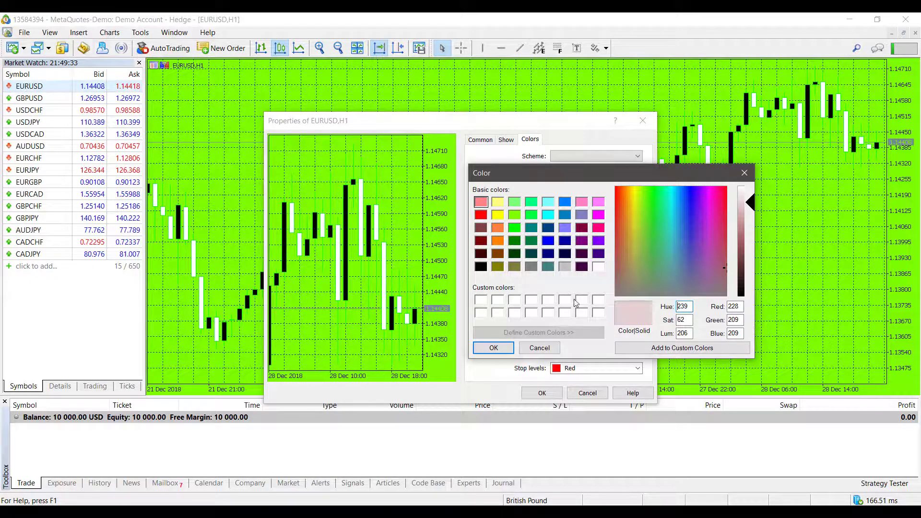
pyautogui.click(480, 302)
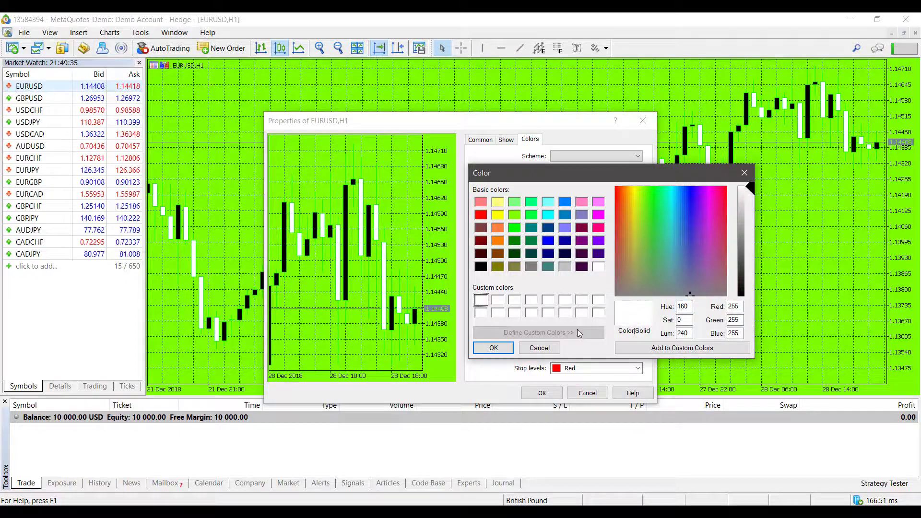
pyautogui.click(493, 348)
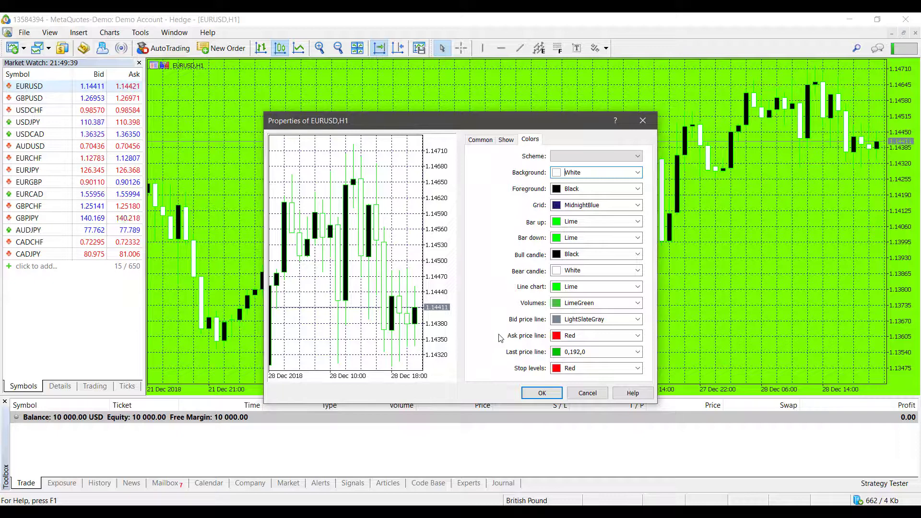